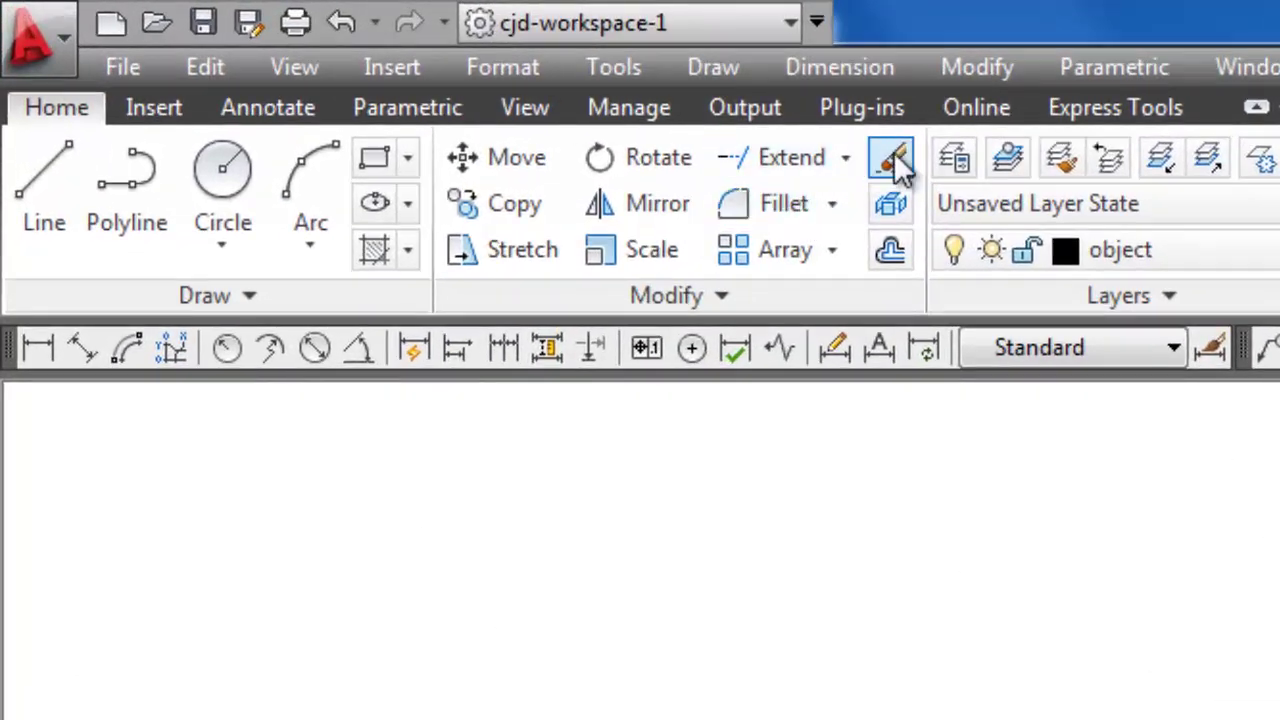
- Switch the Modify panel's Extend split button to Trim to start trimming
{"action": "left_click", "coordinate": [845, 161]}
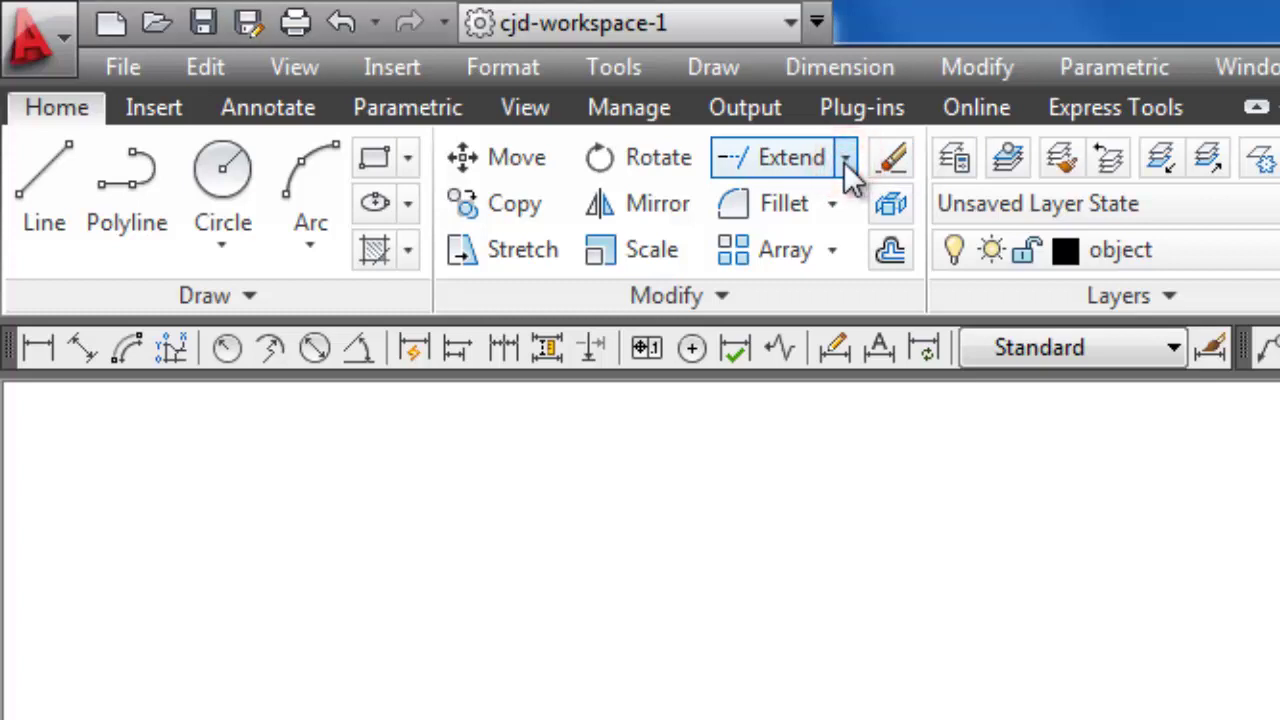
{"action": "left_click", "coordinate": [841, 165]}
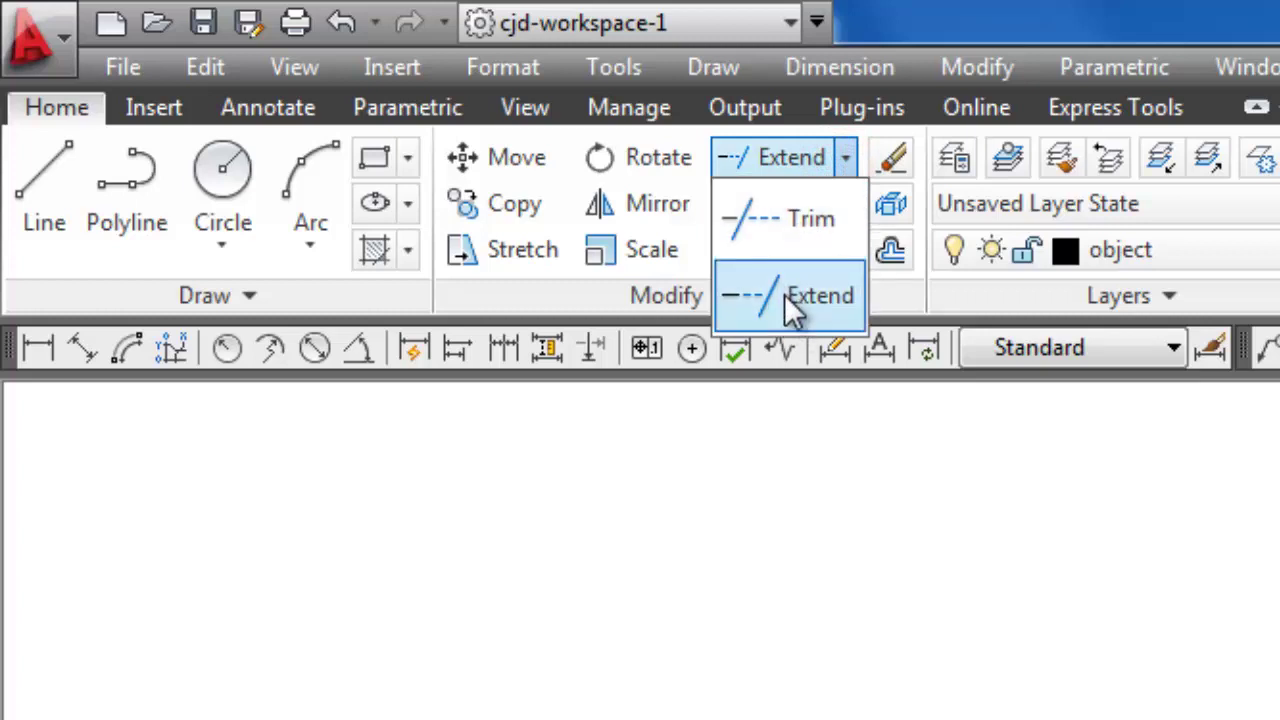
{"action": "left_click", "coordinate": [794, 232]}
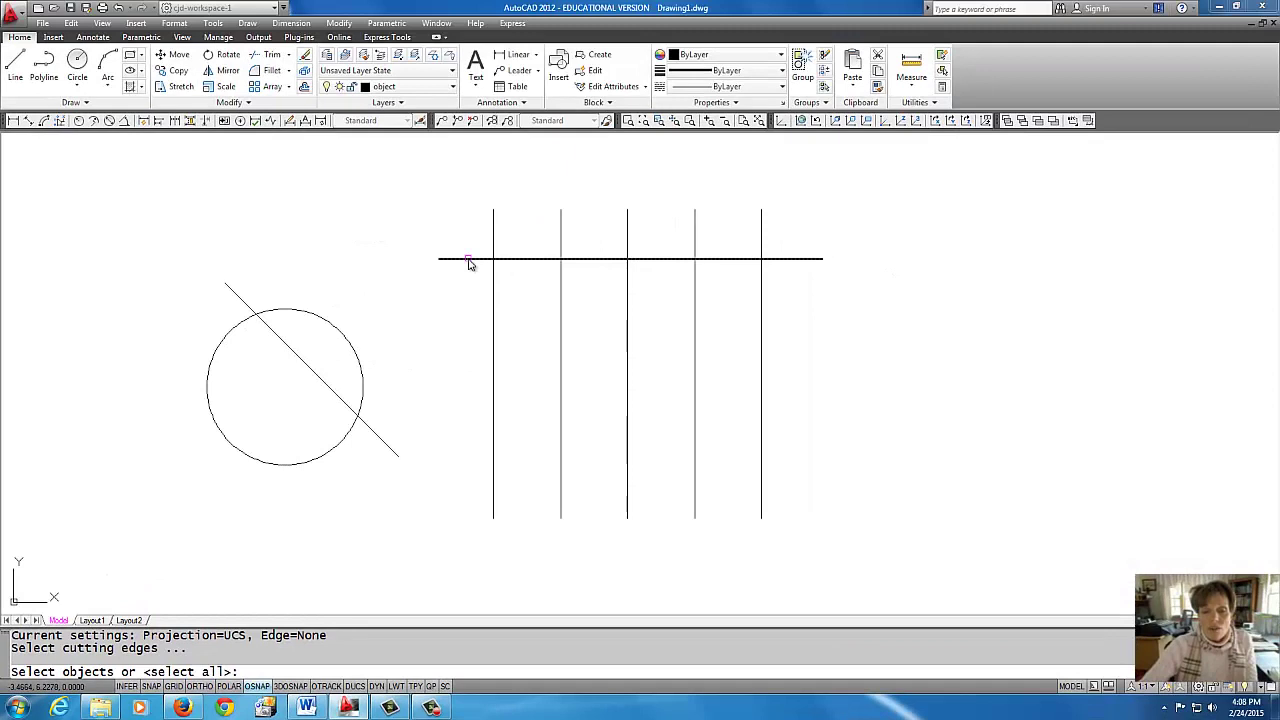
- Trim the fourth and fifth vertical lines back to the horizontal cutting edge
{"action": "left_click", "coordinate": [467, 261]}
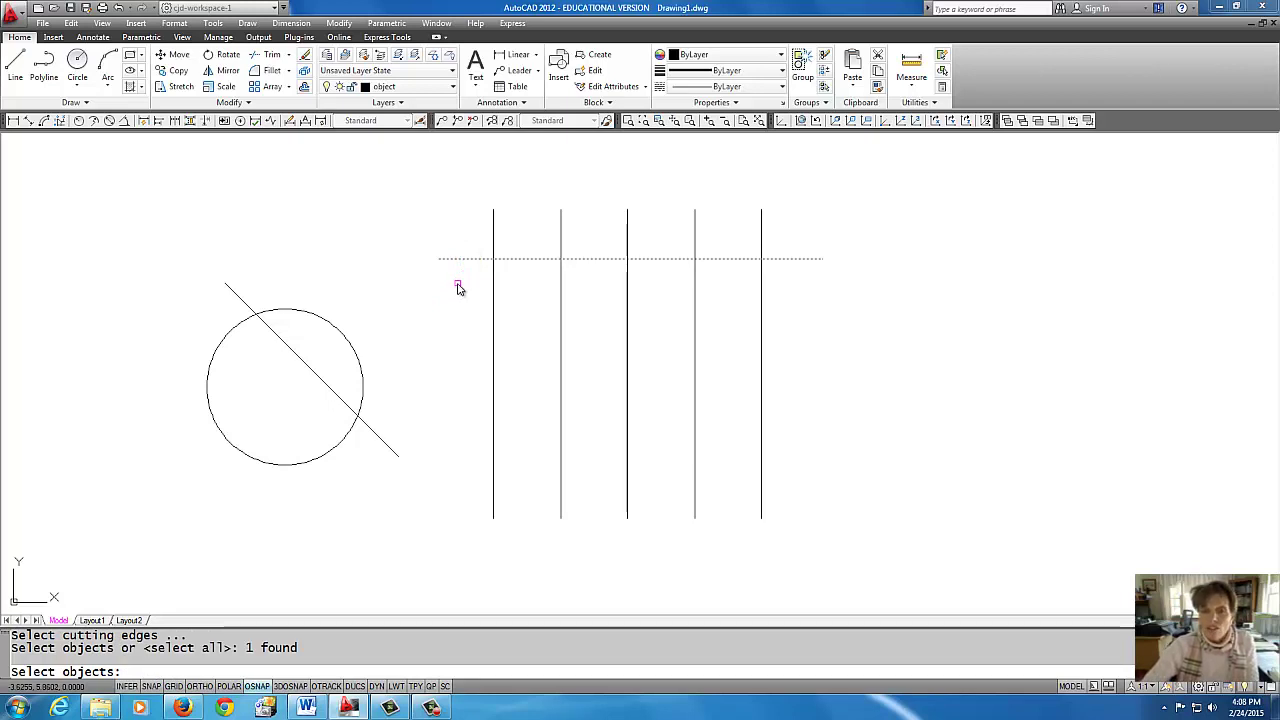
{"action": "right_click", "coordinate": [457, 287]}
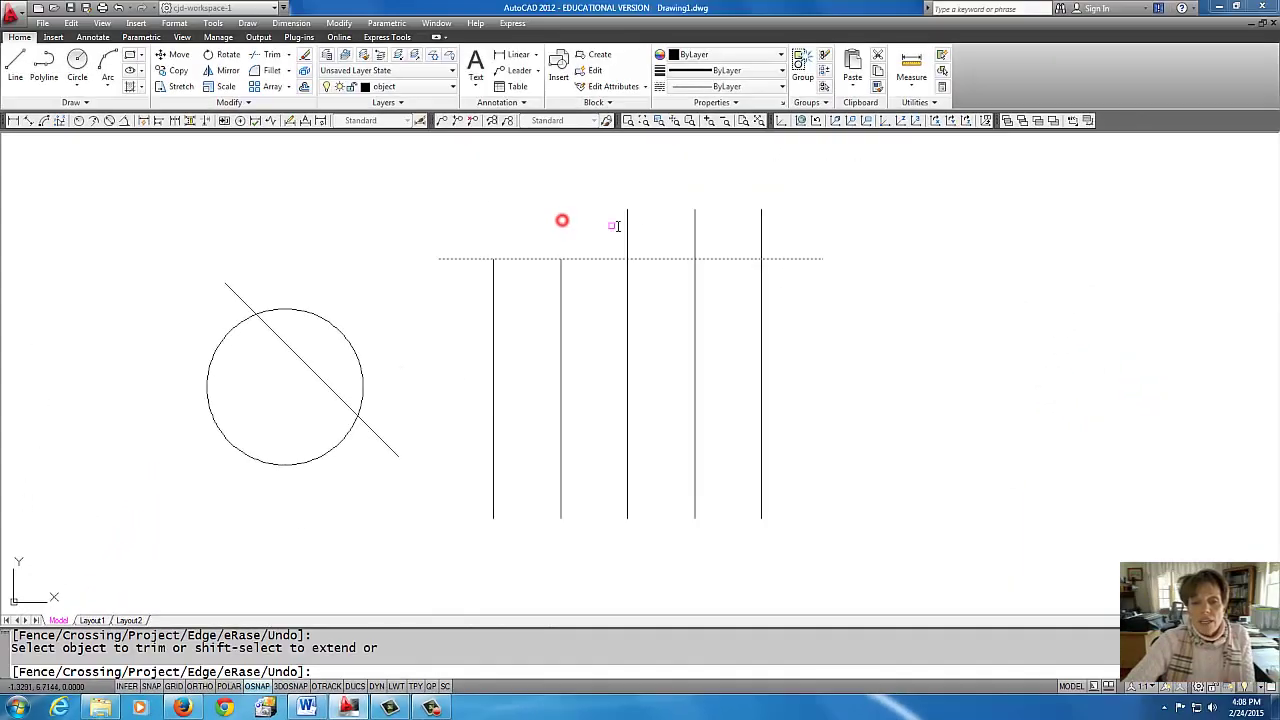
{"action": "left_click", "coordinate": [695, 228]}
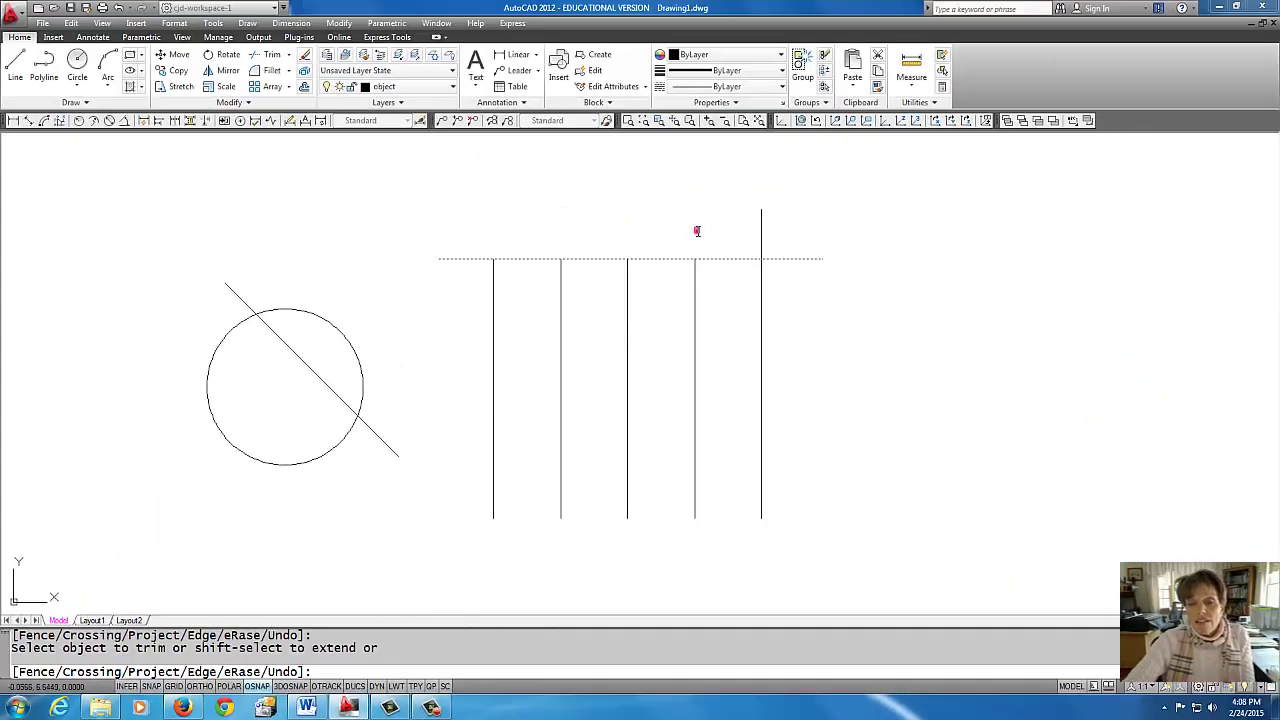
{"action": "left_click", "coordinate": [759, 237]}
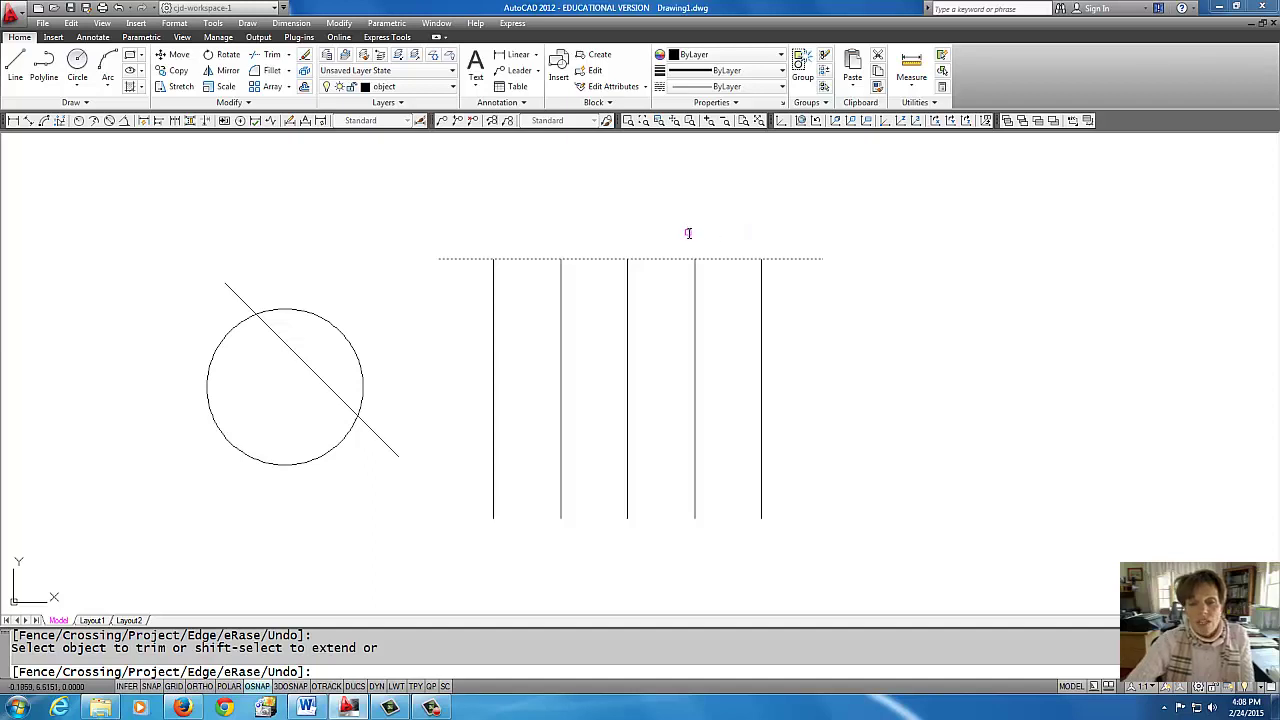
{"action": "key", "text": "Return"}
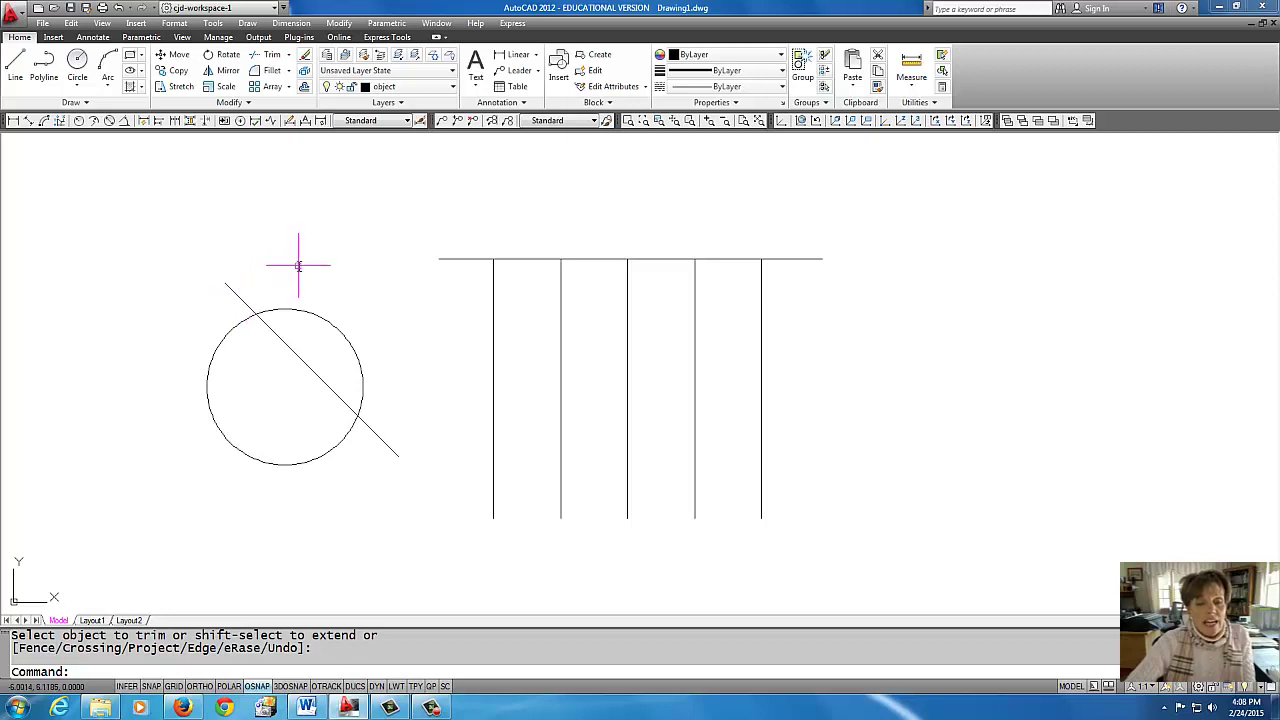
- Trim away the circle's arc beyond the diagonal line, using the diagonal as cutting edge
{"action": "left_click", "coordinate": [271, 60]}
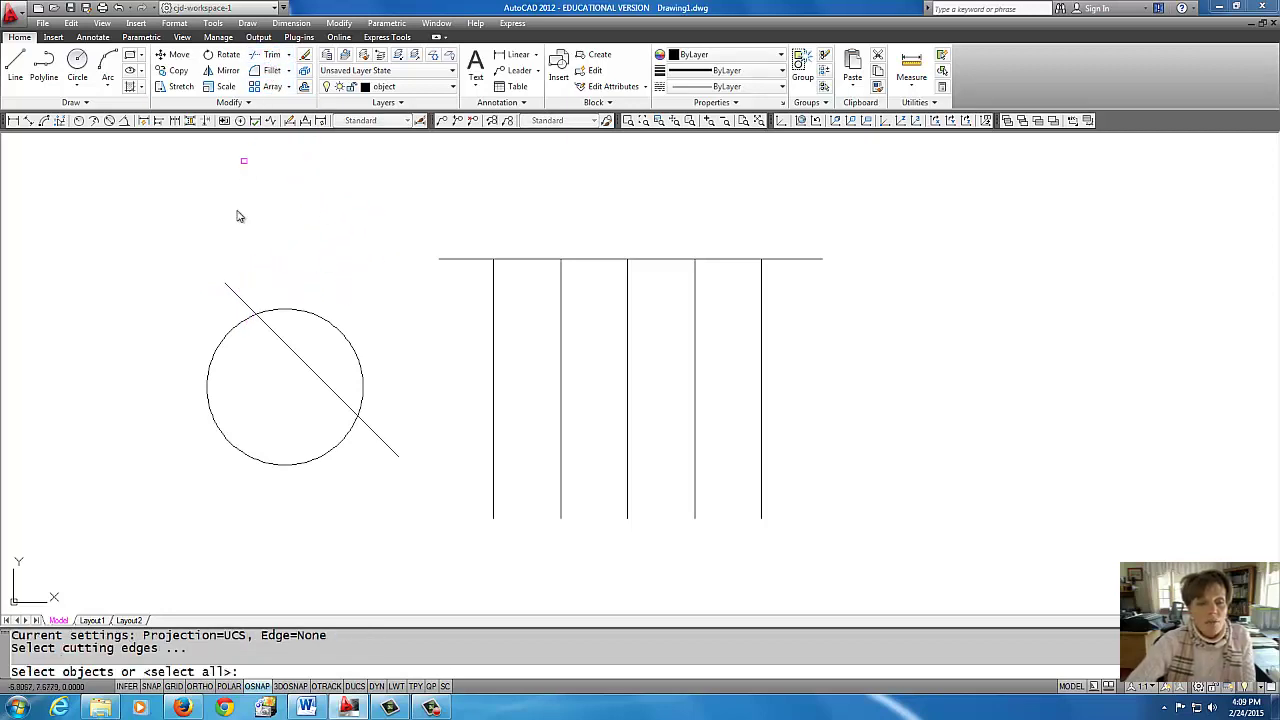
{"action": "left_click", "coordinate": [234, 296]}
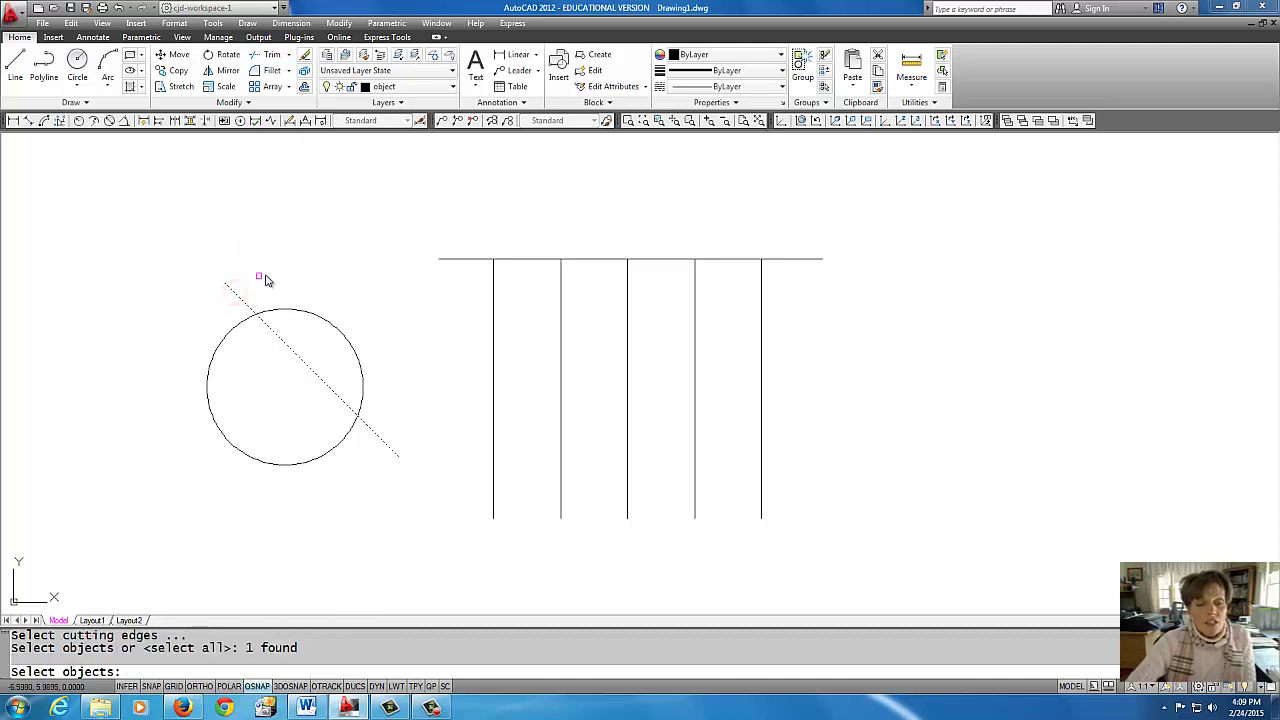
{"action": "right_click", "coordinate": [265, 277]}
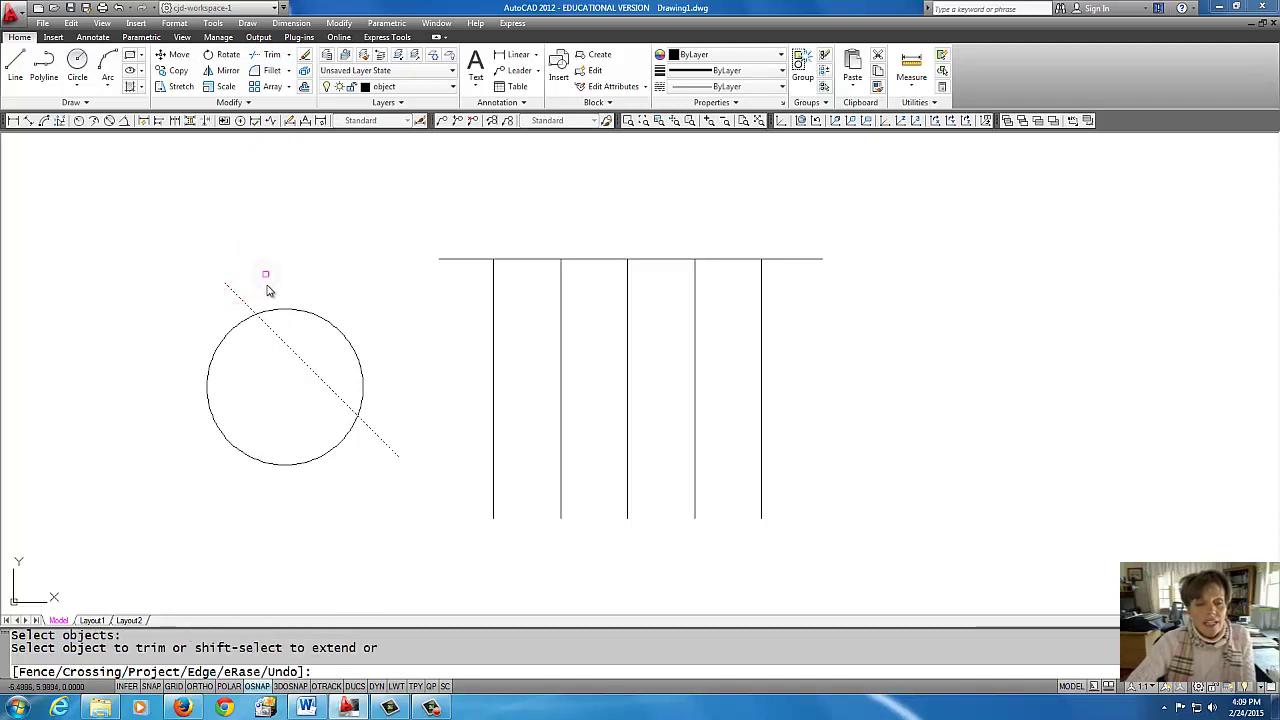
{"action": "left_click", "coordinate": [276, 312]}
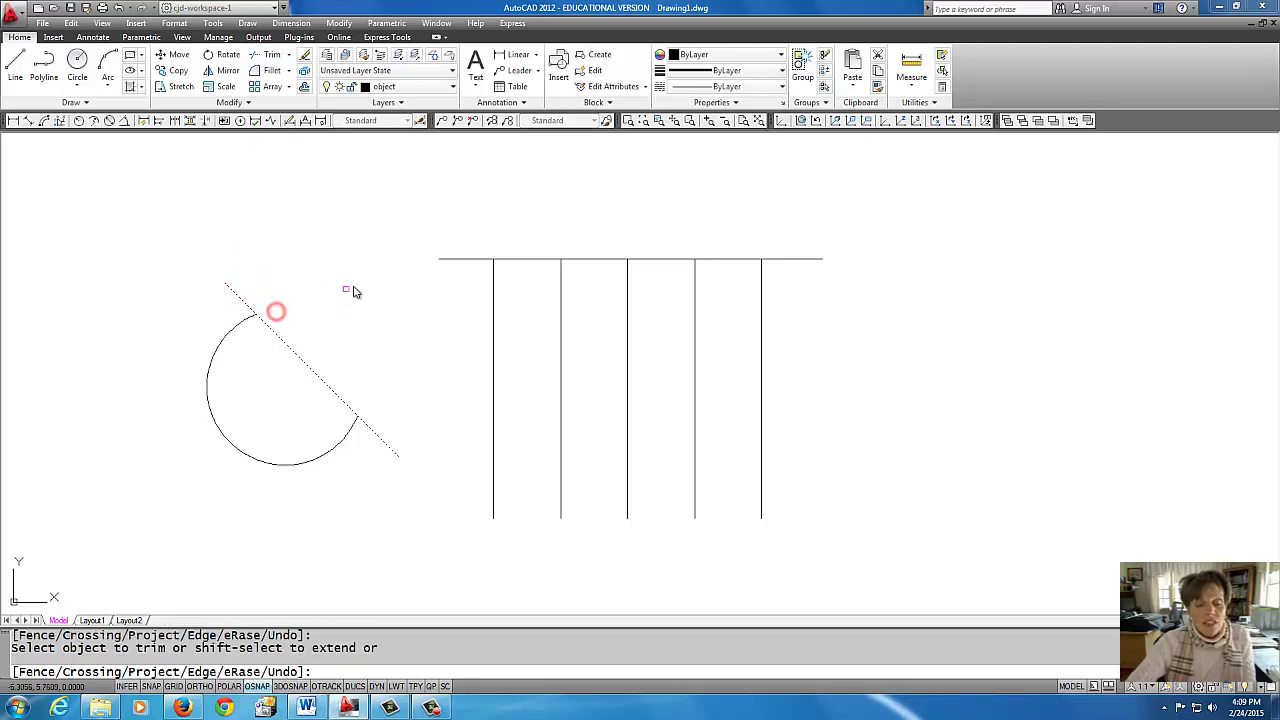
- Trim both ends of the diagonal line outside the remaining arc, using the arc as edge
{"action": "left_click", "coordinate": [268, 58]}
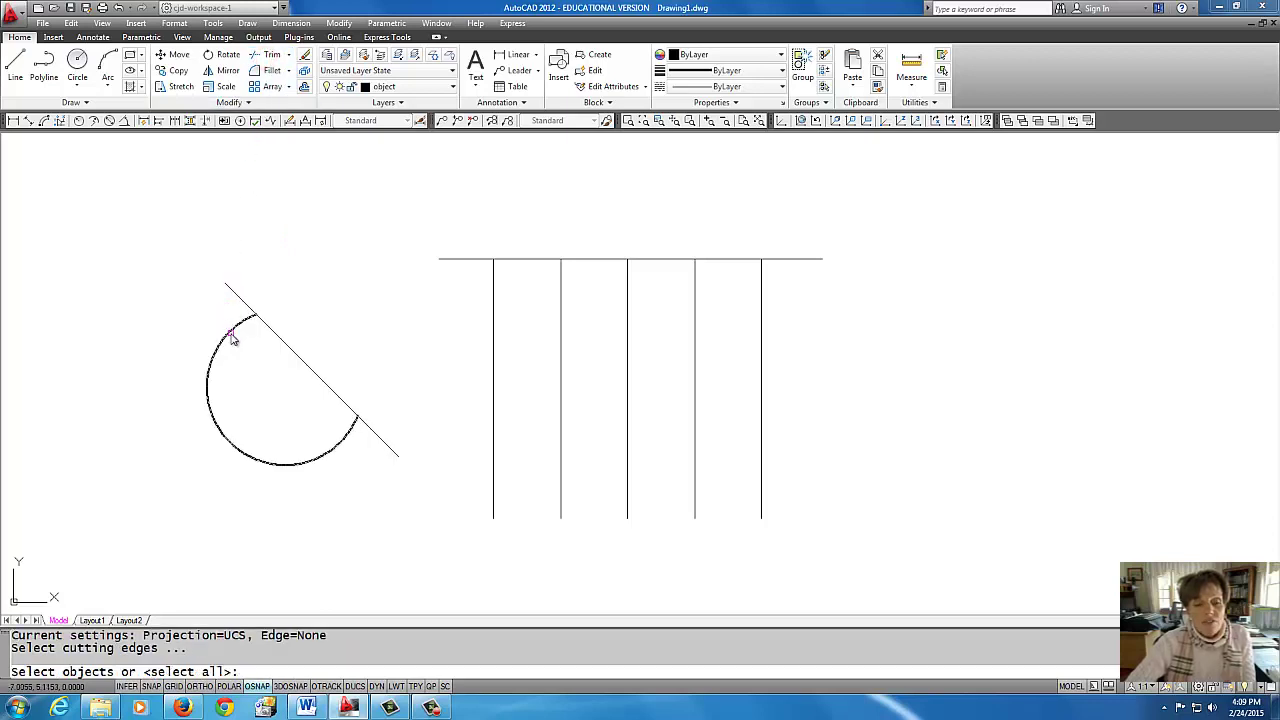
{"action": "left_click", "coordinate": [231, 337]}
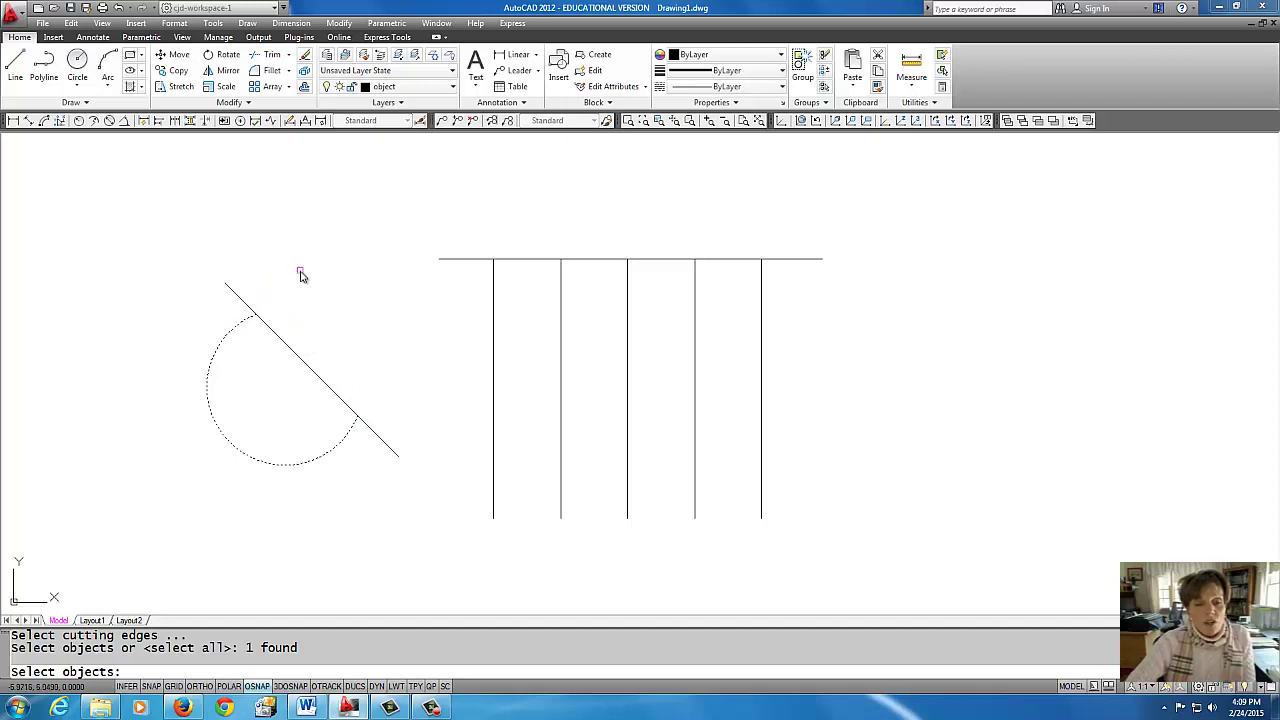
{"action": "key", "text": "Return"}
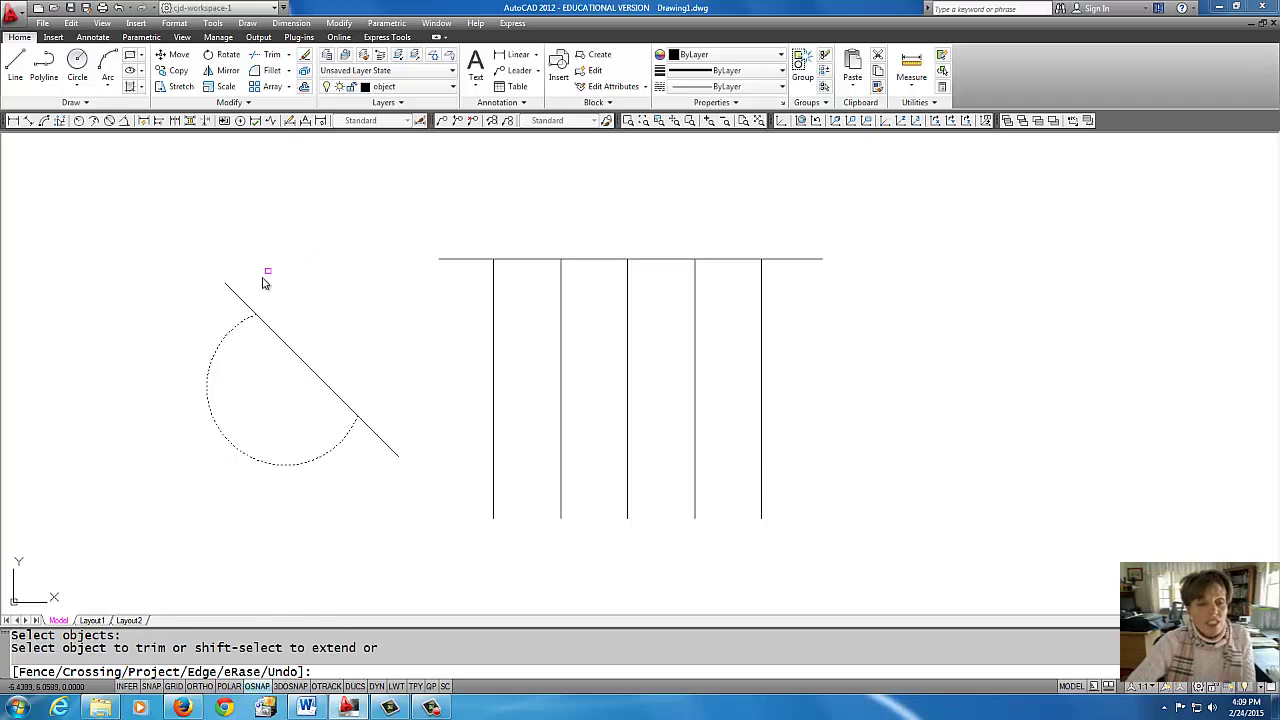
{"action": "left_click", "coordinate": [234, 292]}
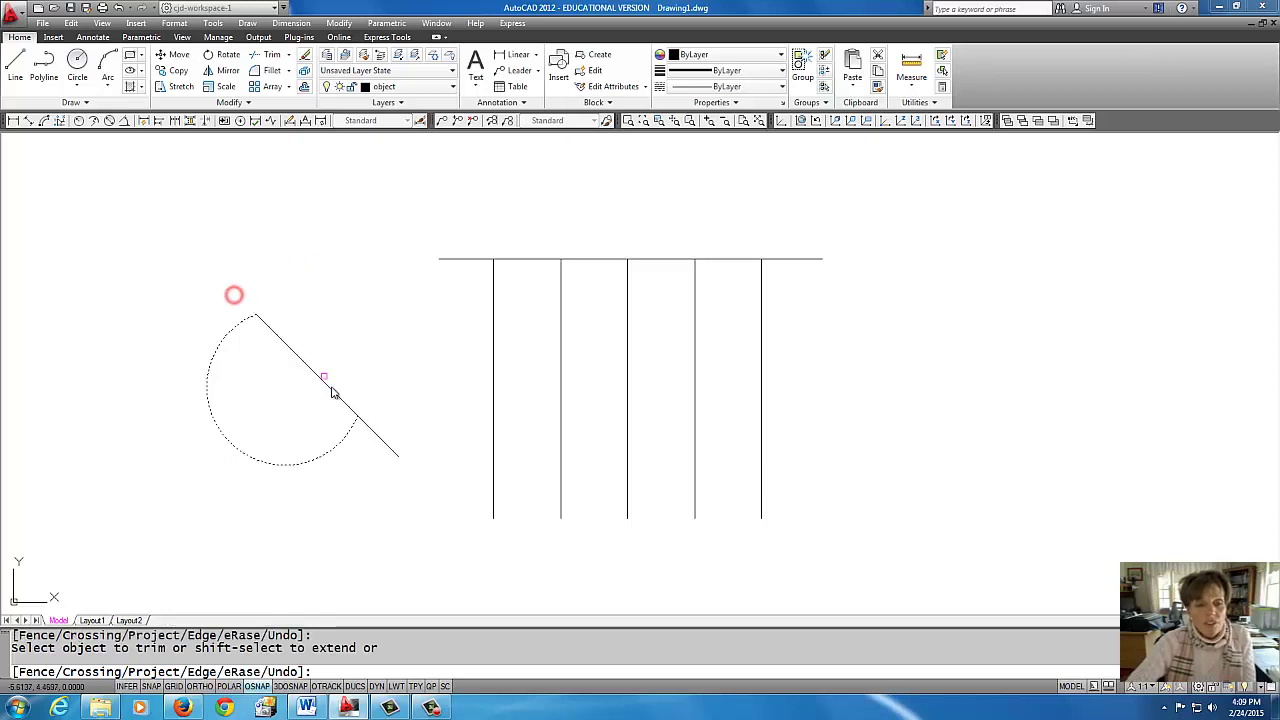
{"action": "left_click", "coordinate": [366, 427]}
{"action": "key", "text": "Return"}
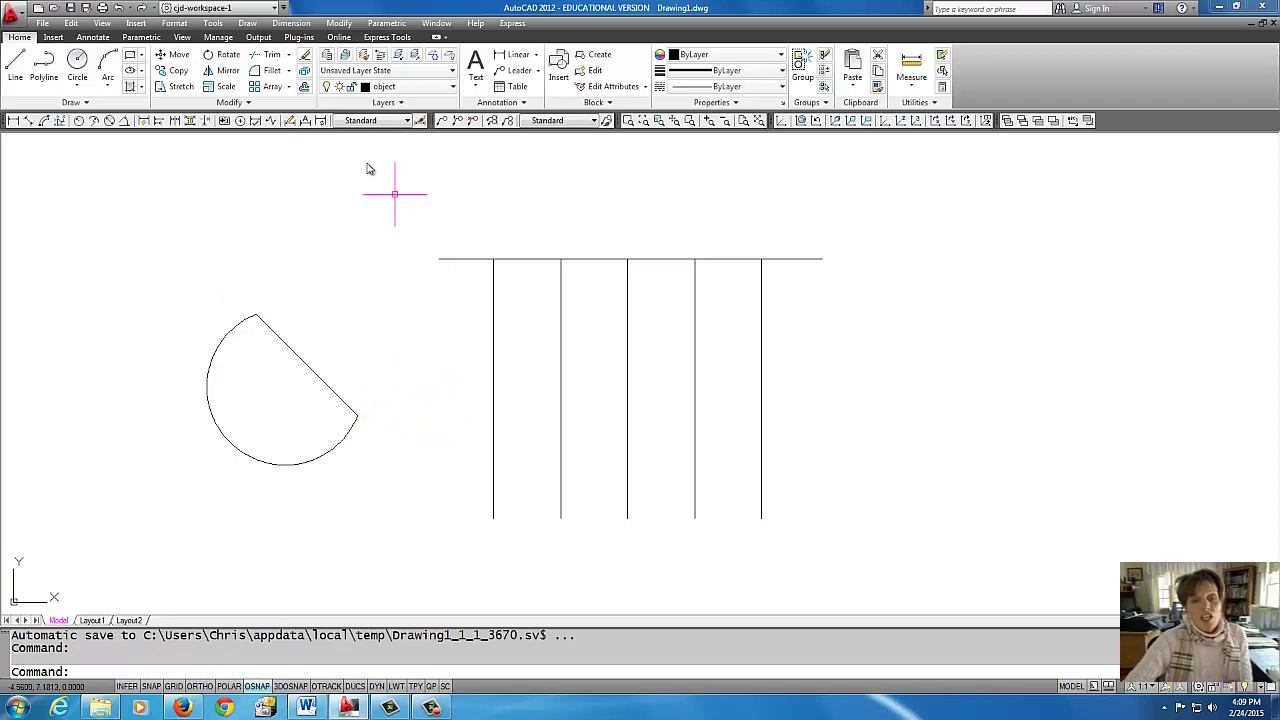
- Undo the two earlier trims, then cut all five vertical lines' tops at the horizontal line
{"action": "left_click", "coordinate": [118, 8]}
{"action": "left_click", "coordinate": [118, 8]}
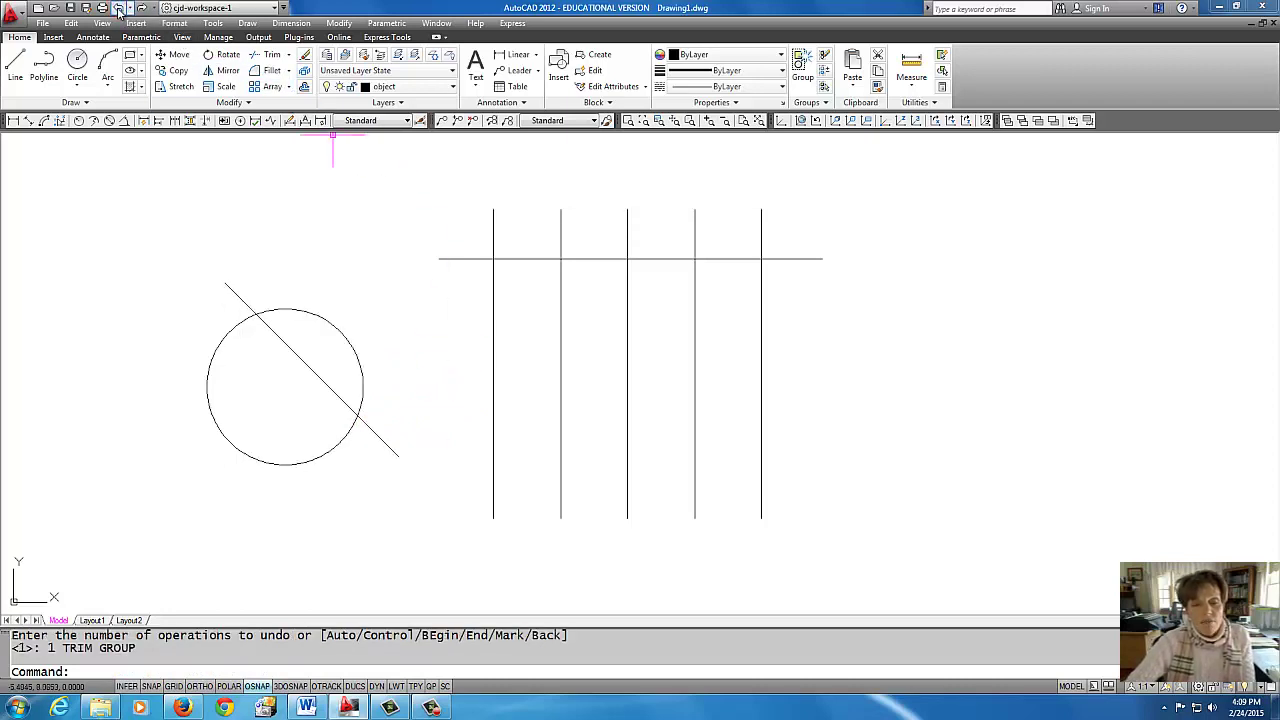
{"action": "left_click", "coordinate": [268, 57]}
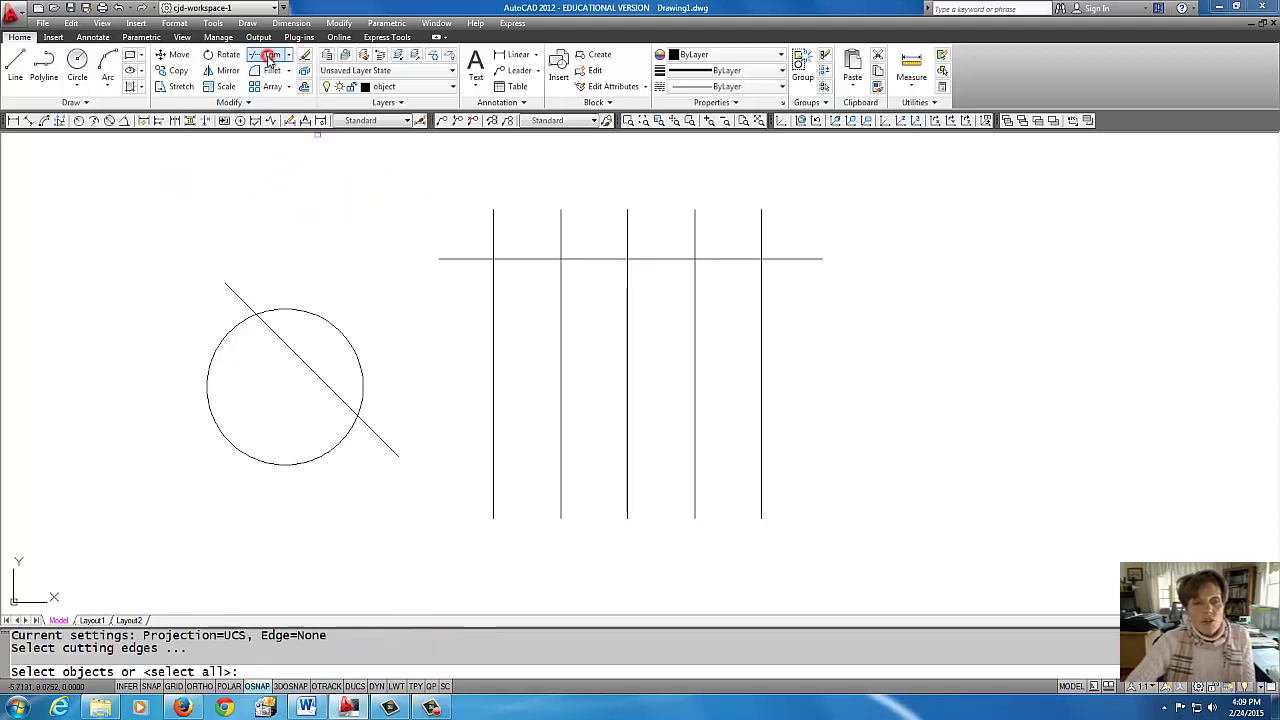
{"action": "left_click", "coordinate": [462, 259]}
{"action": "key", "text": "Return"}
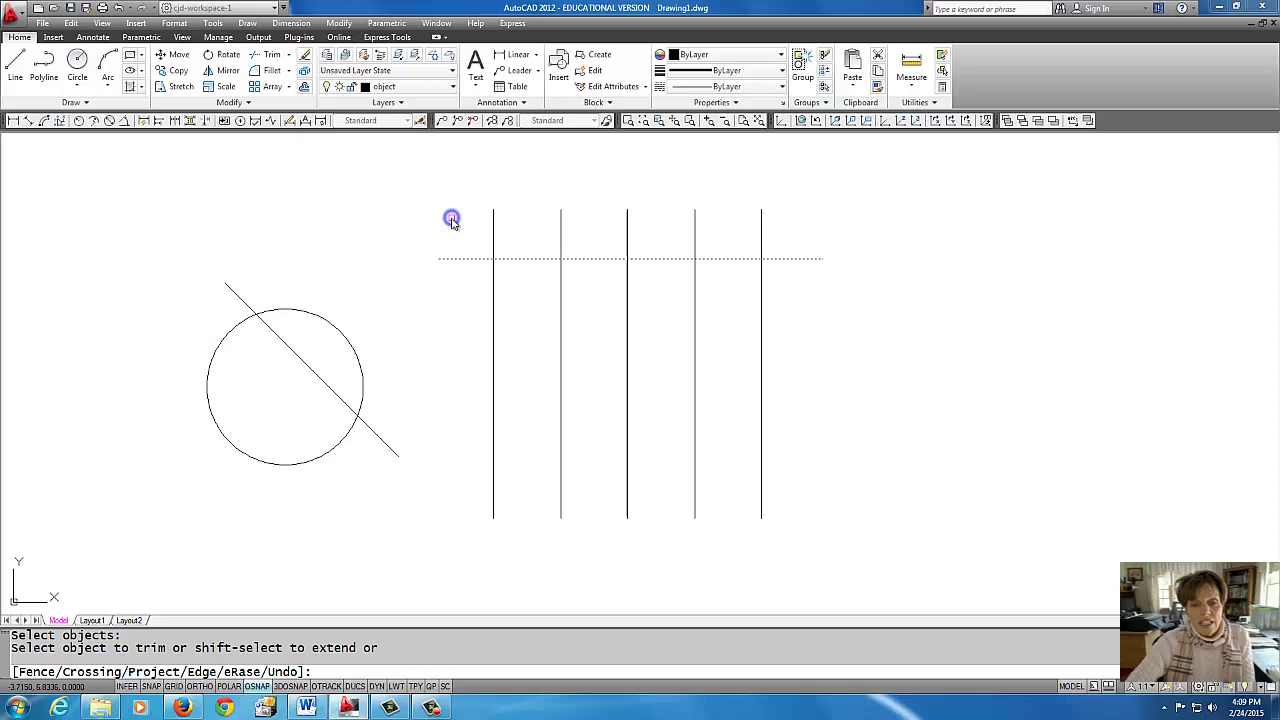
{"action": "left_click", "coordinate": [493, 229]}
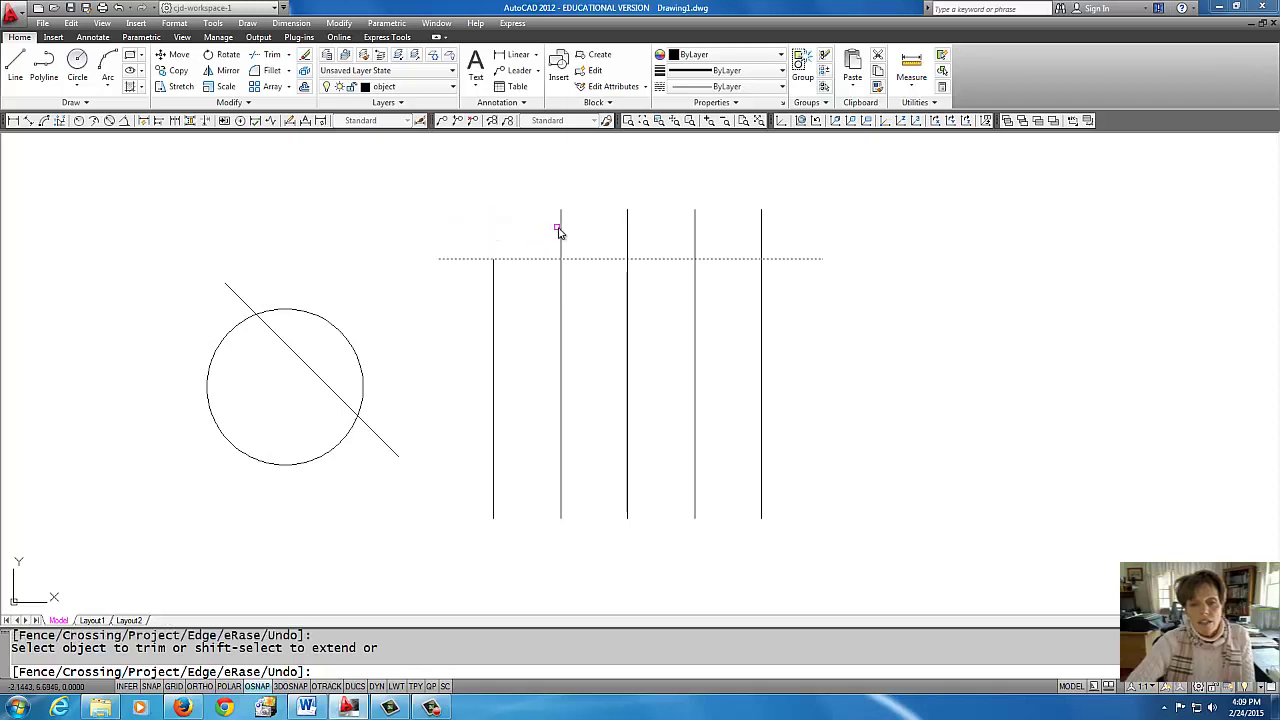
{"action": "left_click", "coordinate": [560, 228]}
{"action": "left_click", "coordinate": [629, 240]}
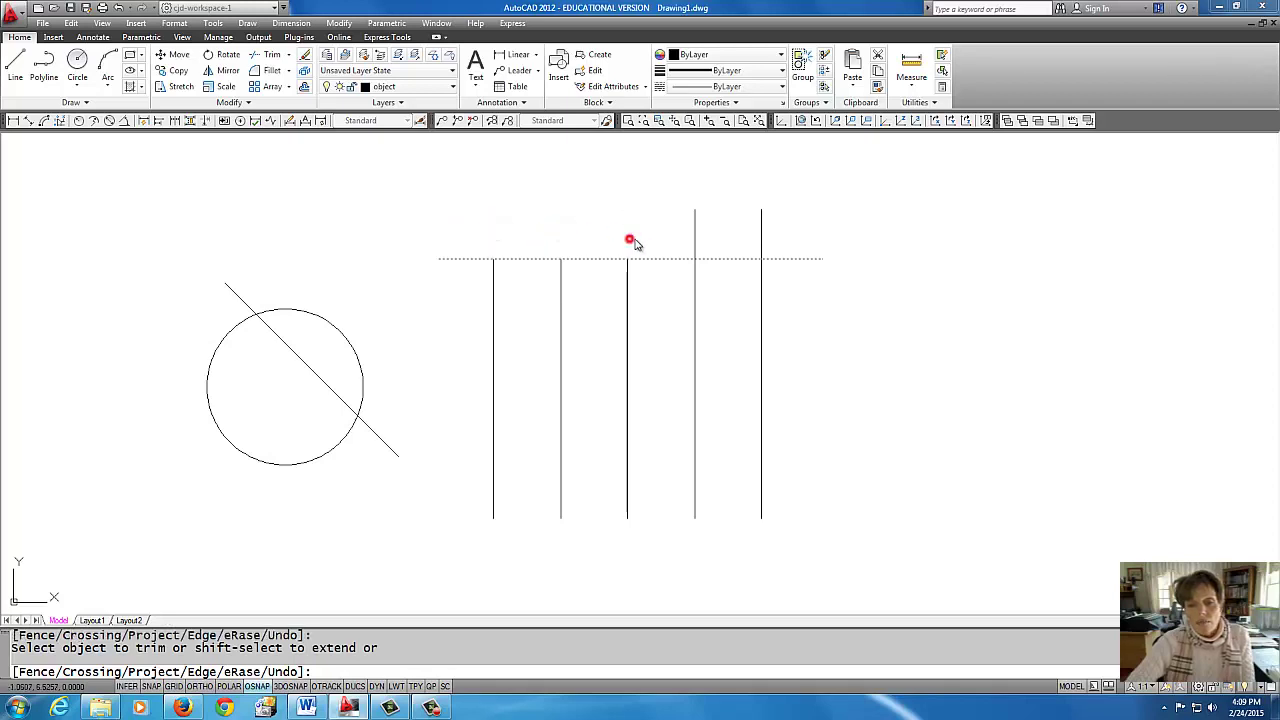
{"action": "left_click", "coordinate": [697, 243]}
{"action": "left_click", "coordinate": [764, 245]}
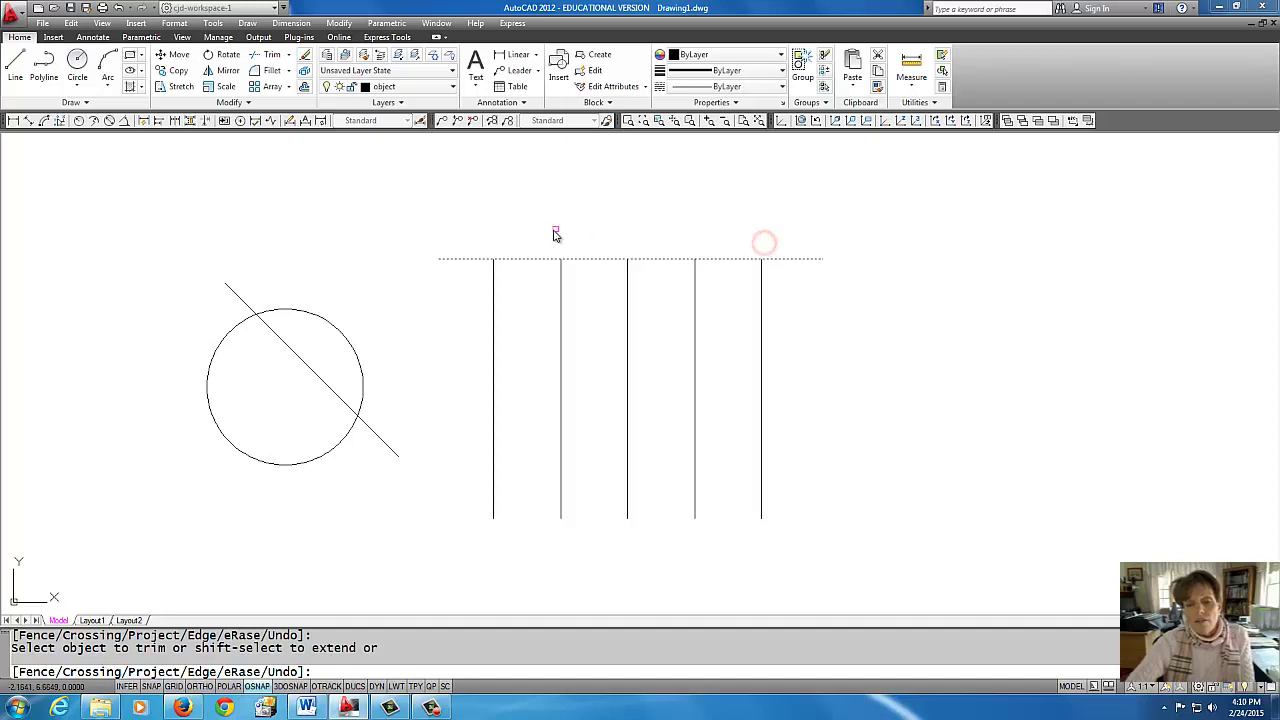
{"action": "key", "text": "Return"}
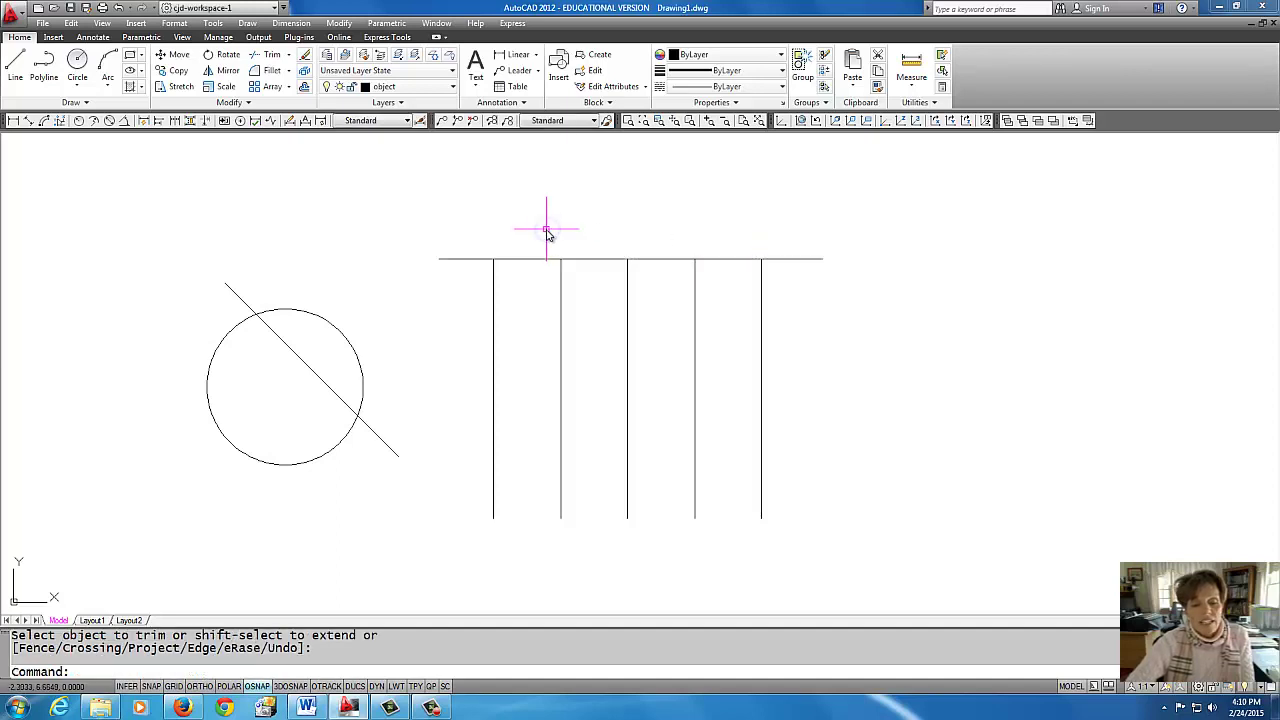
- Cut away the circle's upper-right arc, using the diagonal line as cutting edge
{"action": "left_click", "coordinate": [255, 57]}
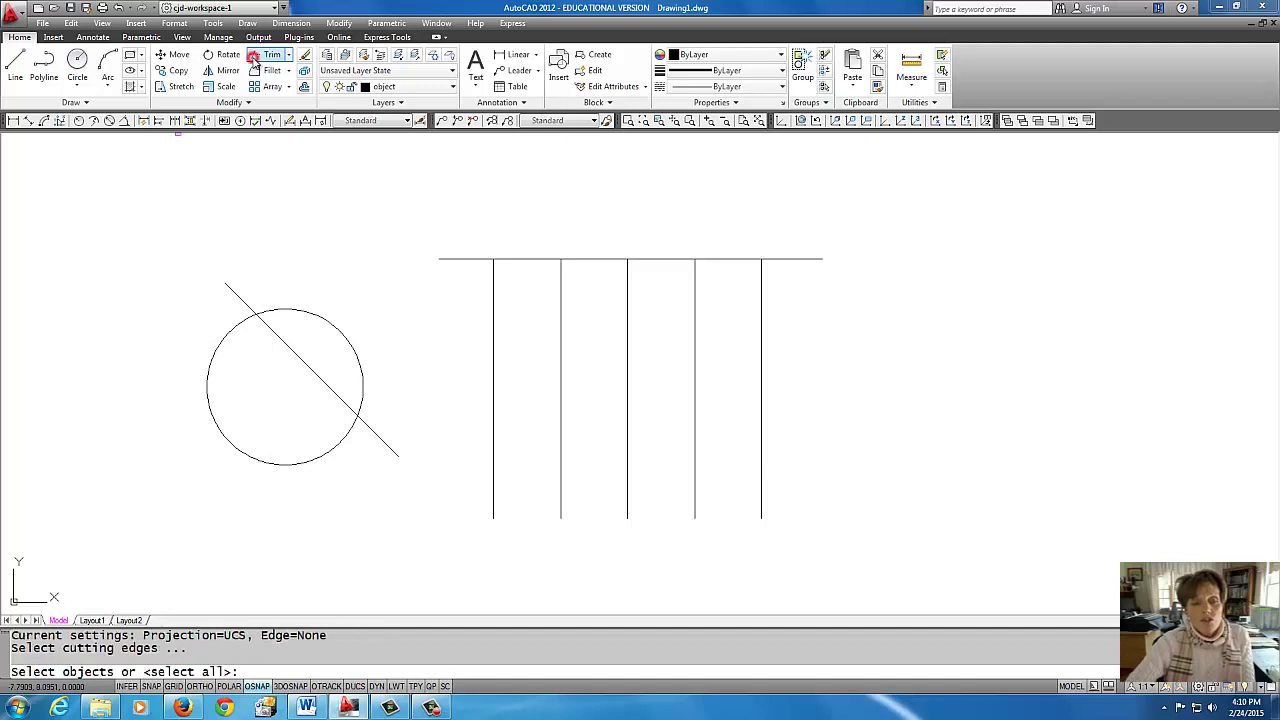
{"action": "left_click", "coordinate": [233, 293]}
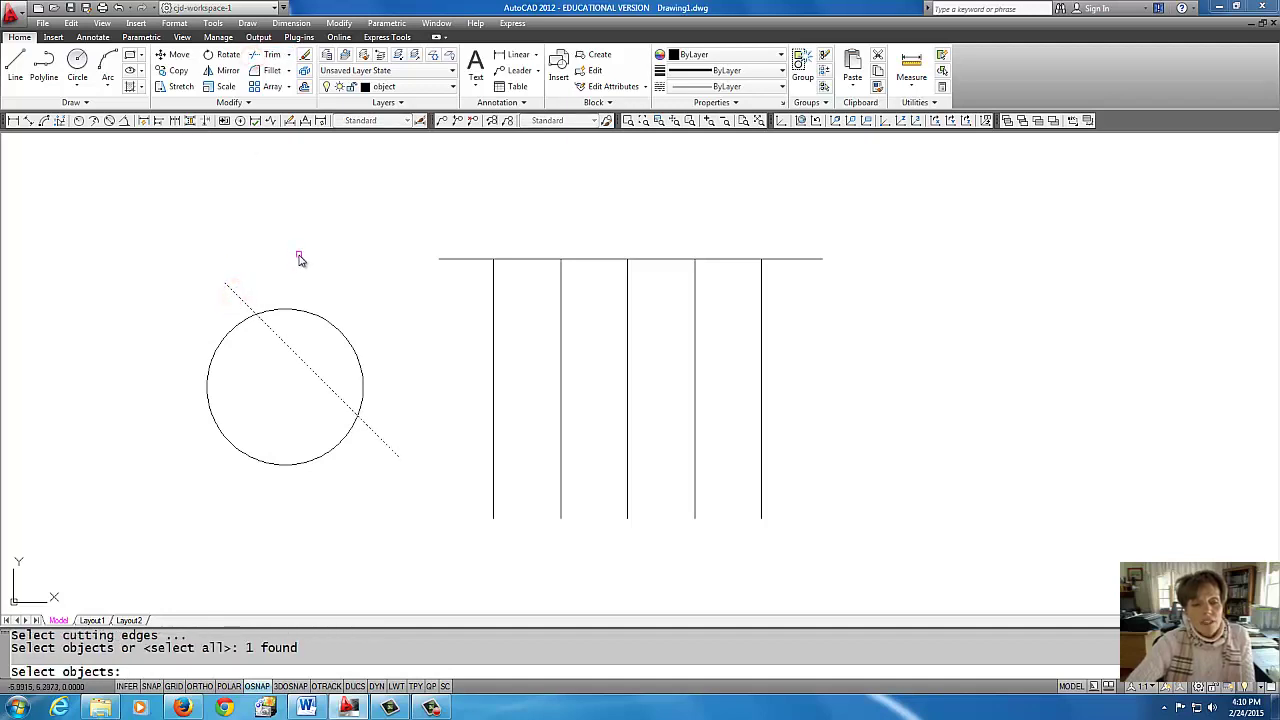
{"action": "key", "text": "Return"}
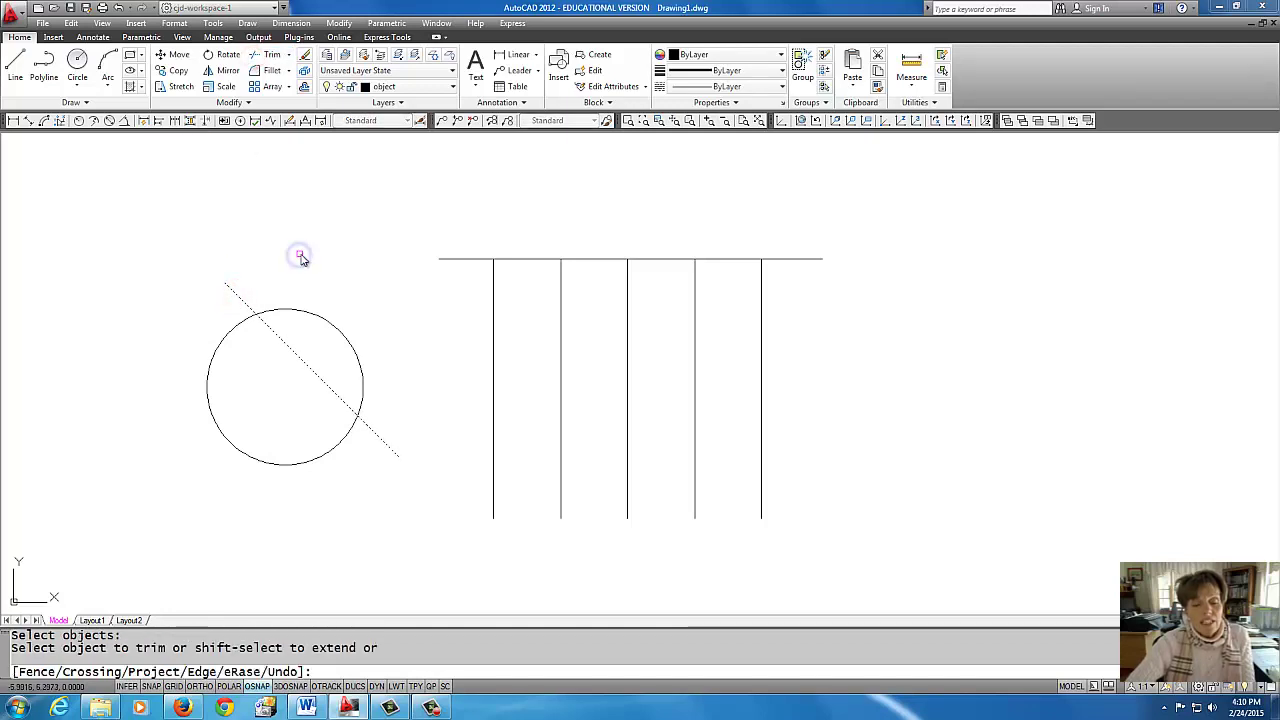
{"action": "left_click", "coordinate": [300, 316]}
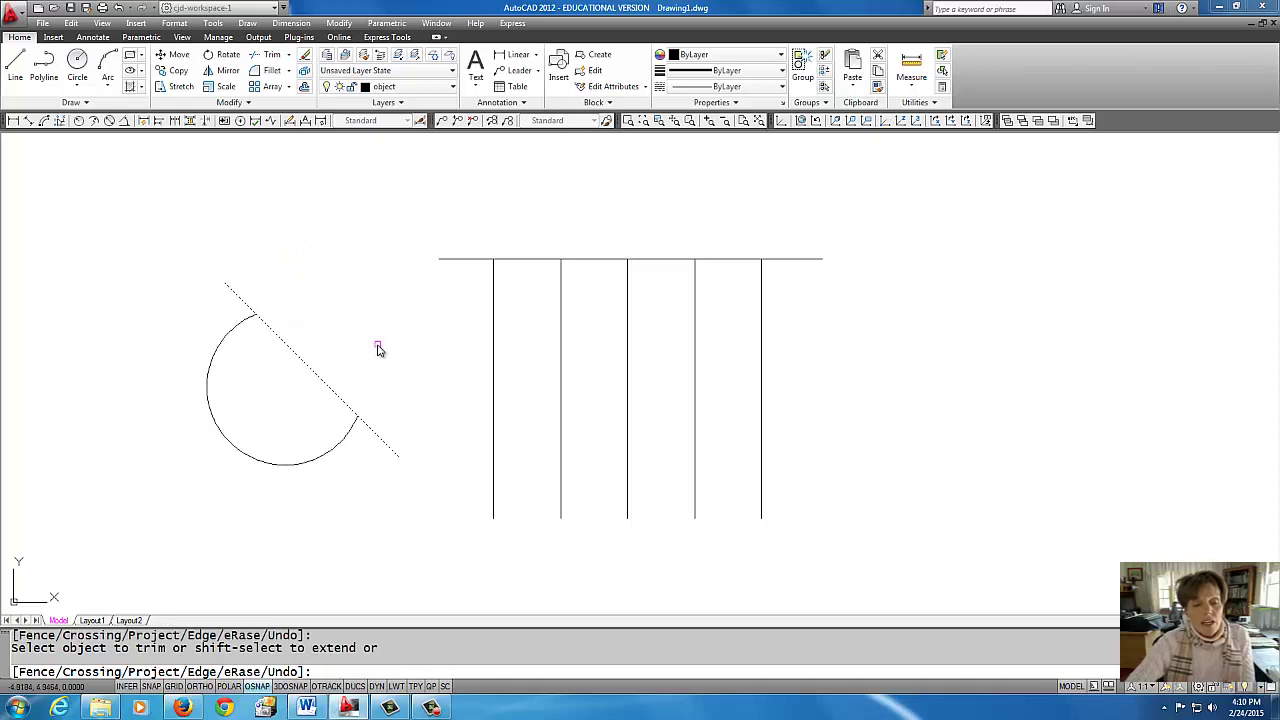
{"action": "key", "text": "Return"}
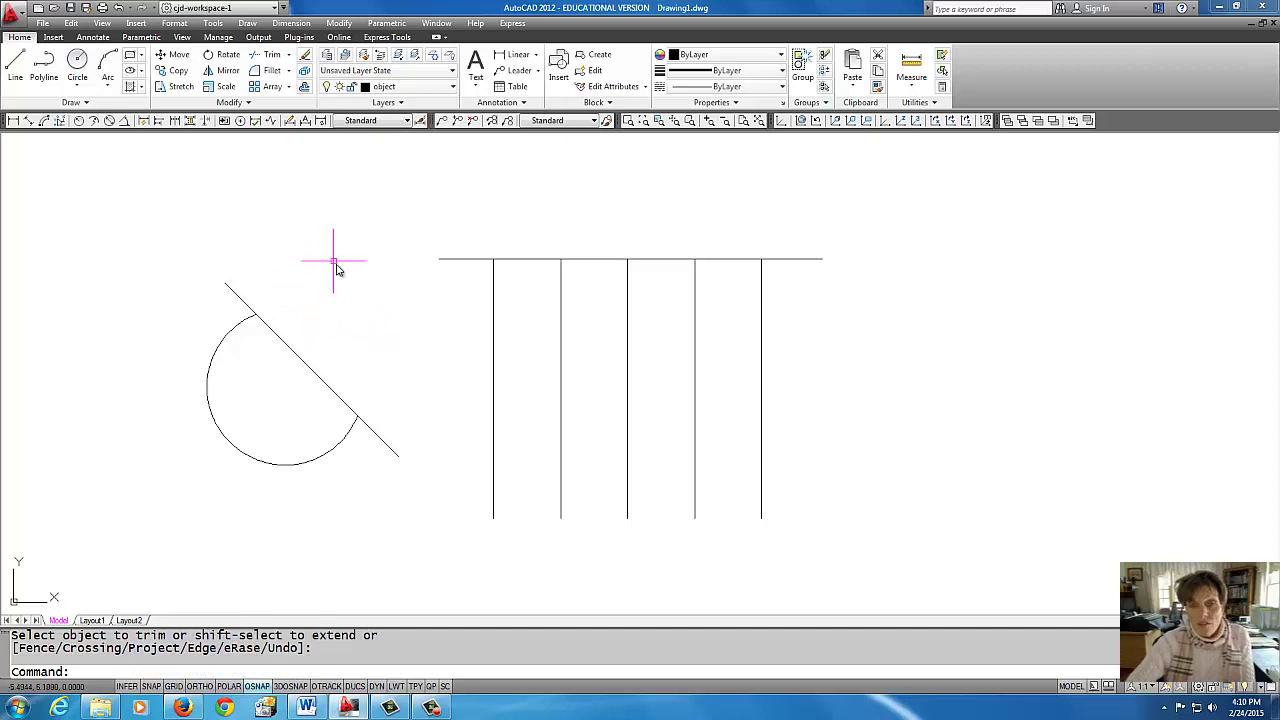
- Trim both ends of the diagonal line back to the remaining arc
{"action": "key", "text": "Return"}
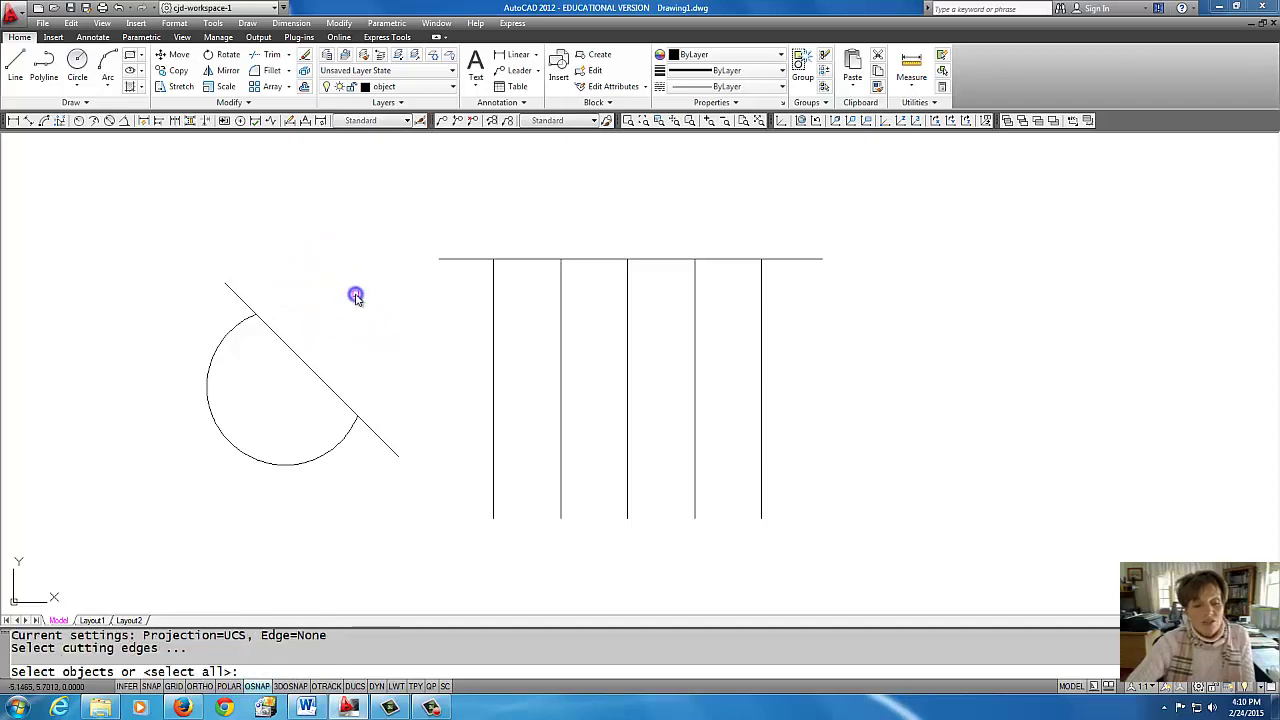
{"action": "left_click", "coordinate": [224, 343]}
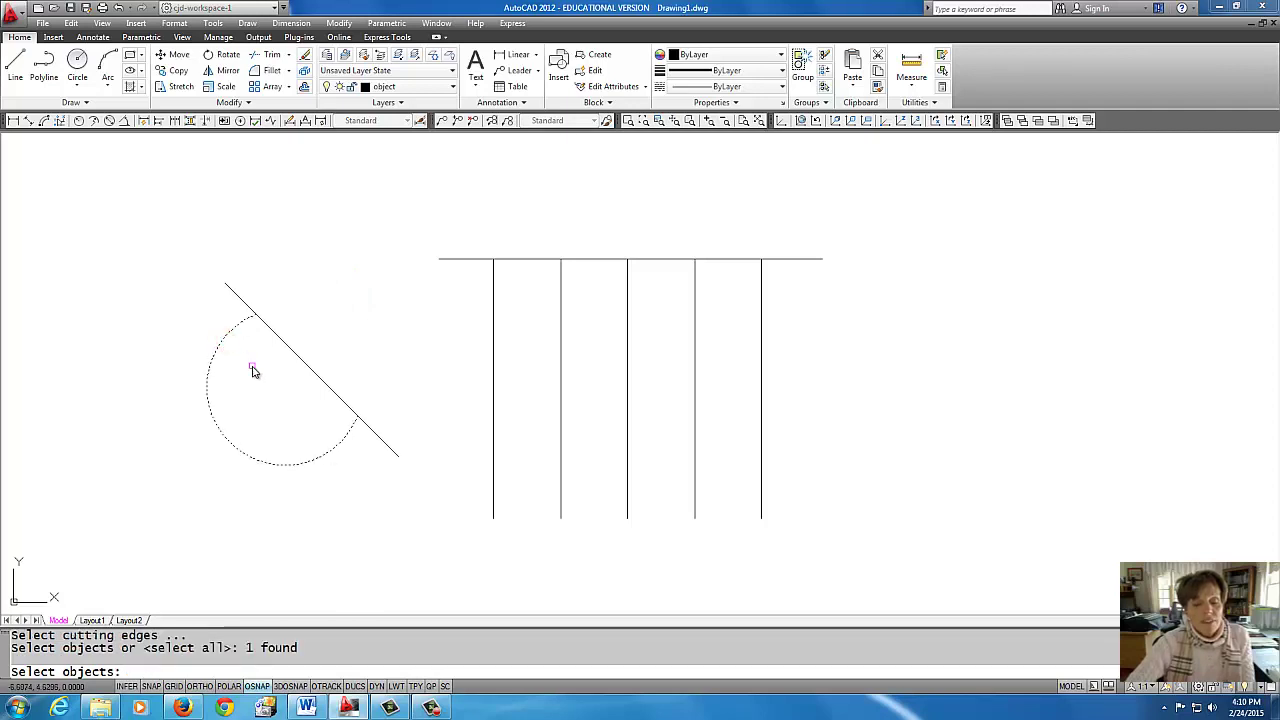
{"action": "key", "text": "Return"}
{"action": "left_click", "coordinate": [233, 291]}
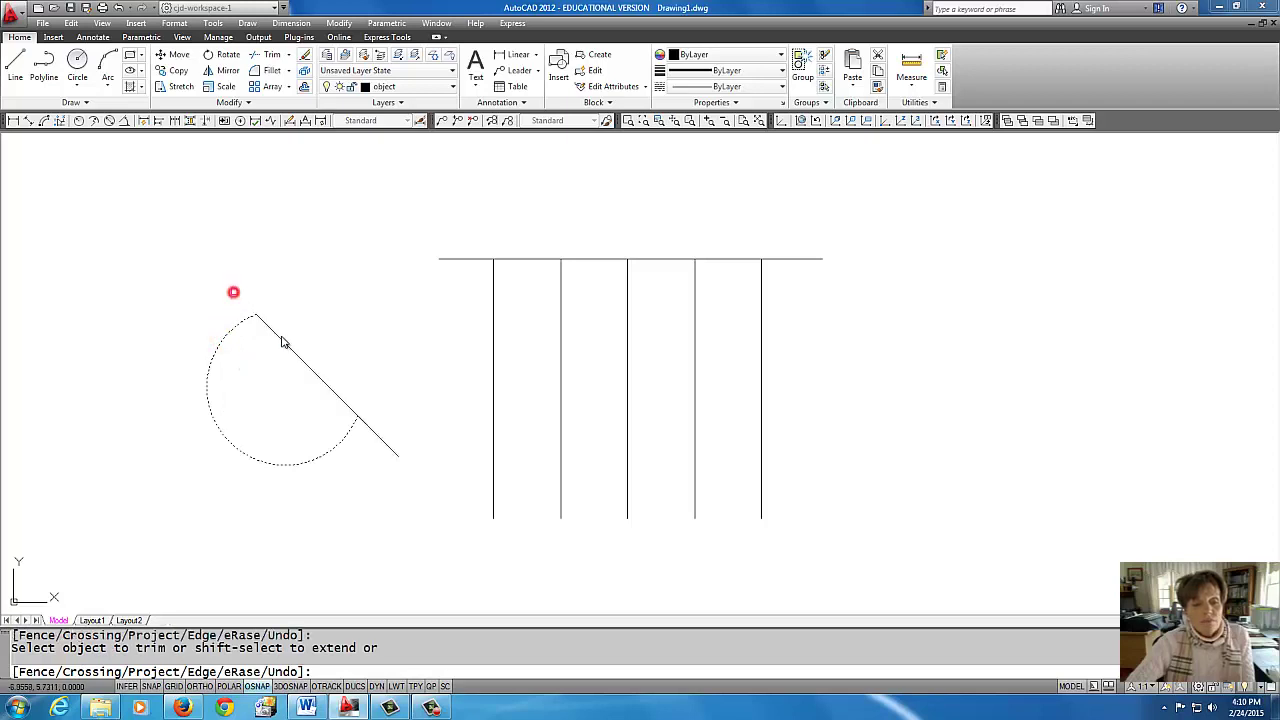
{"action": "left_click", "coordinate": [365, 424]}
{"action": "key", "text": "Return"}
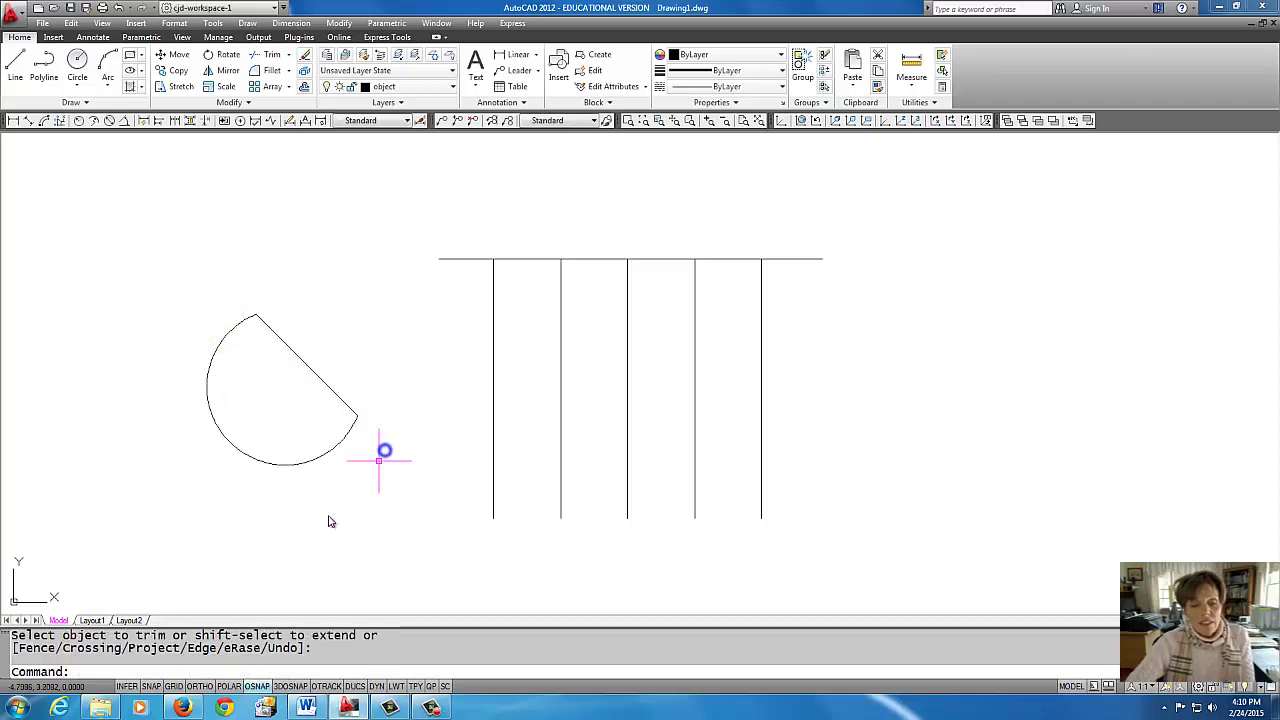
{"action": "middle_click_drag", "start_coordinate": [323, 514], "coordinate": [400, 511]}
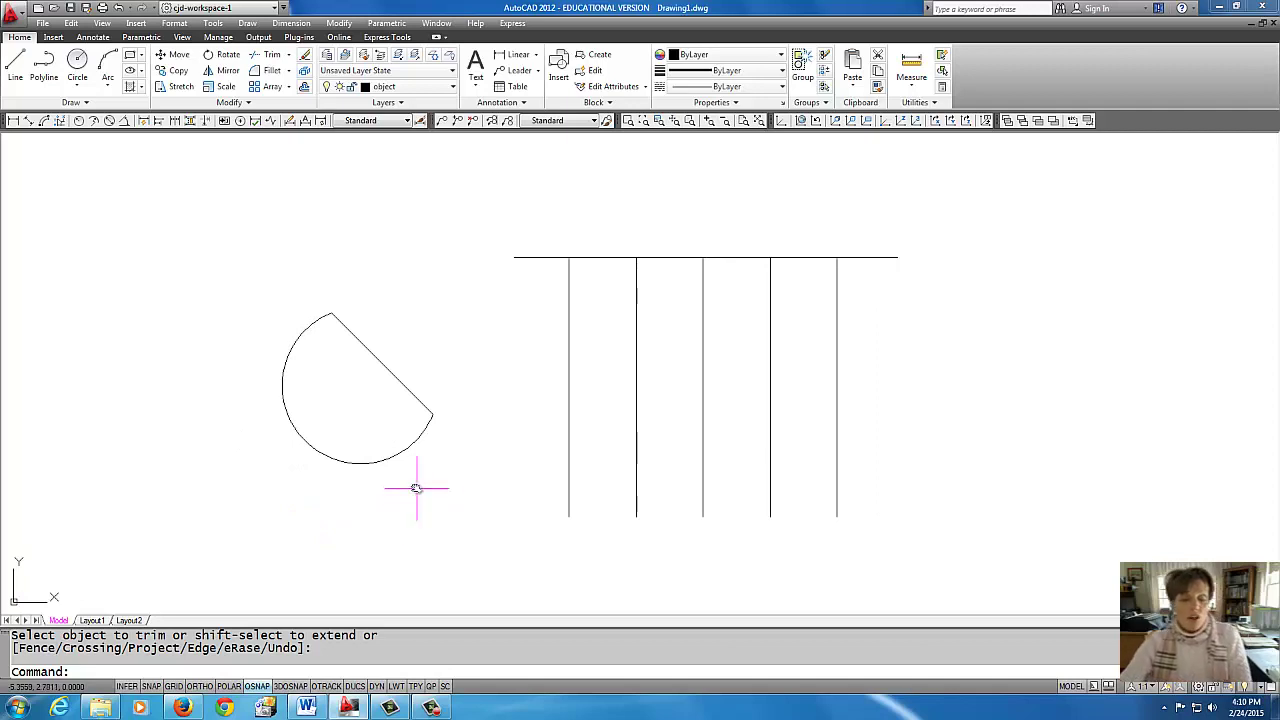